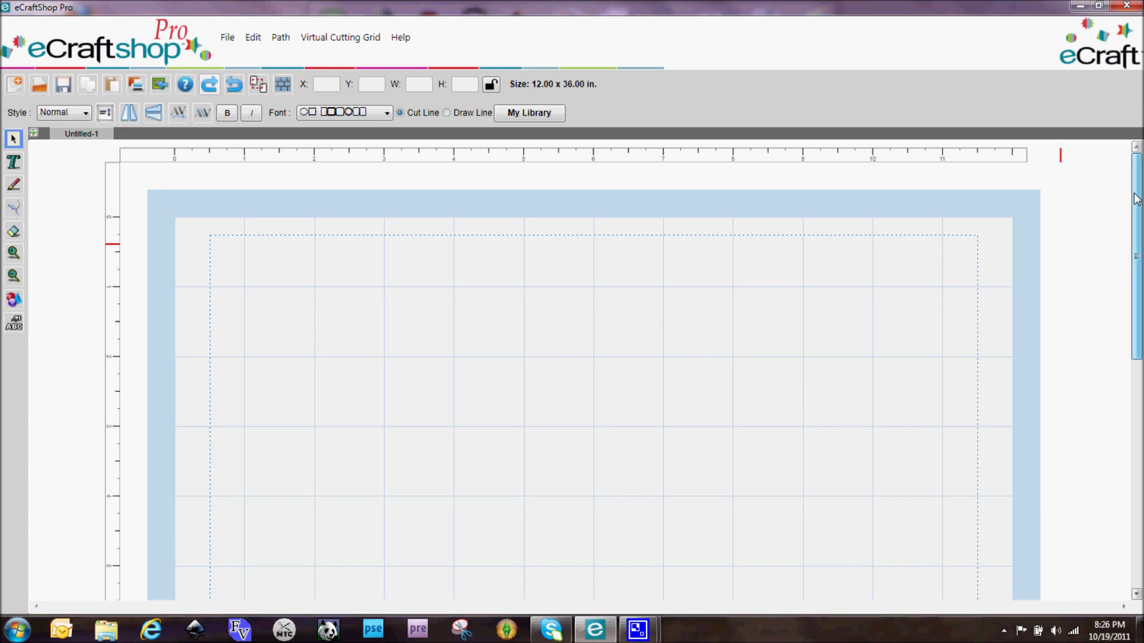
Step: Scroll down the empty 12 x 36 in. mat of the Untitled-1 project
drag(1136, 199, 1139, 244)
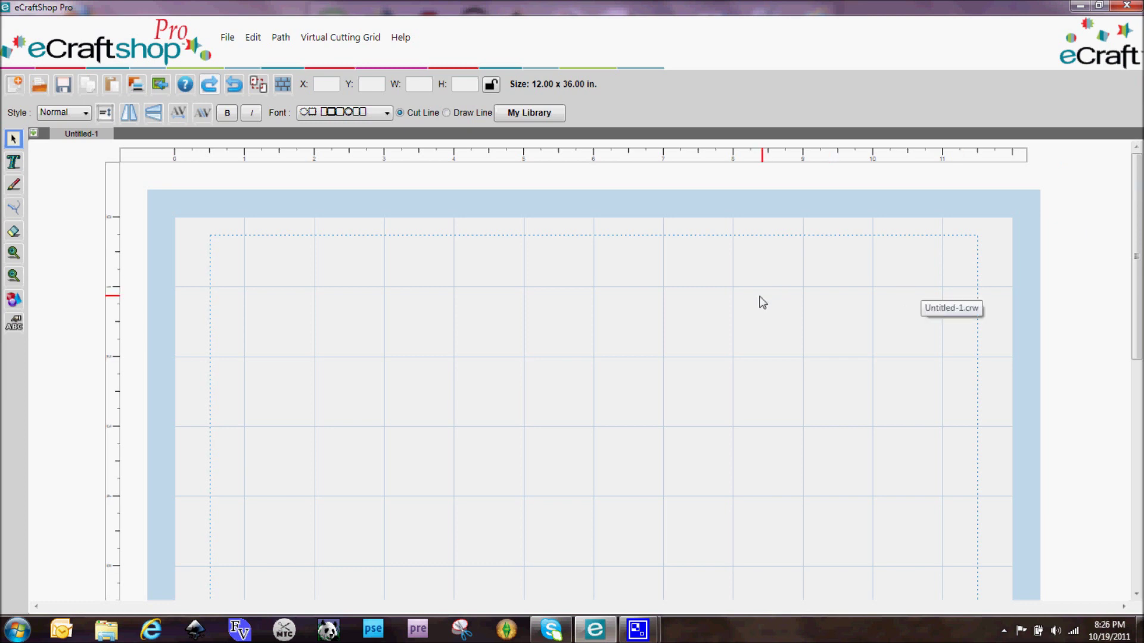
Step: Create a new project 12 in. wide and 36 in. high, then scroll through its empty mat
click(10, 89)
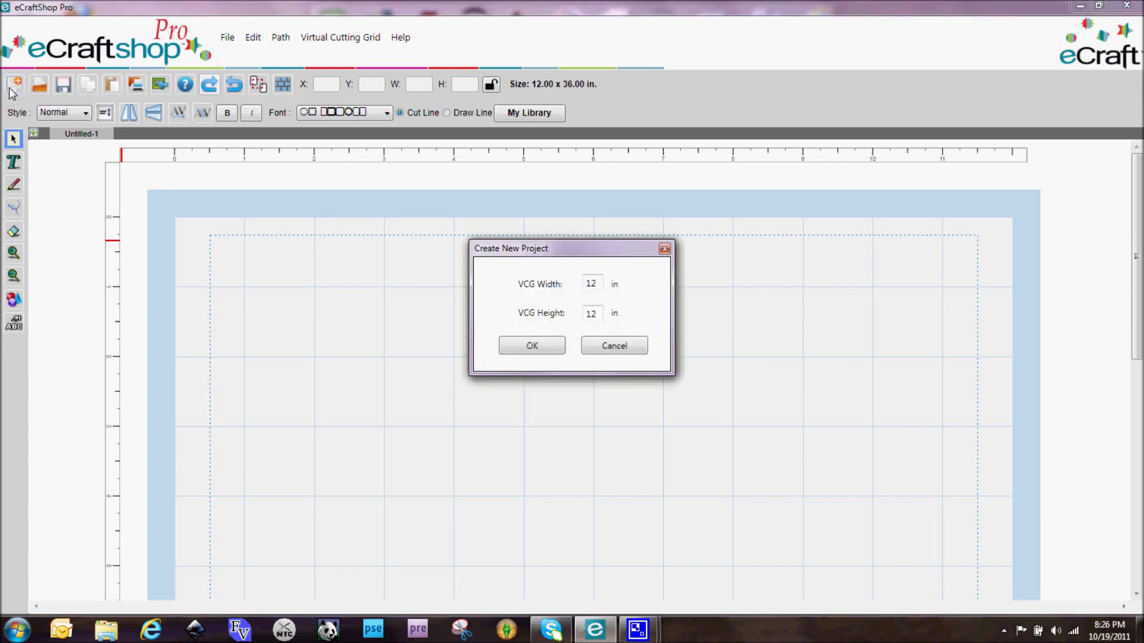
click(600, 316)
key(shift+Home)
text(36)
click(509, 352)
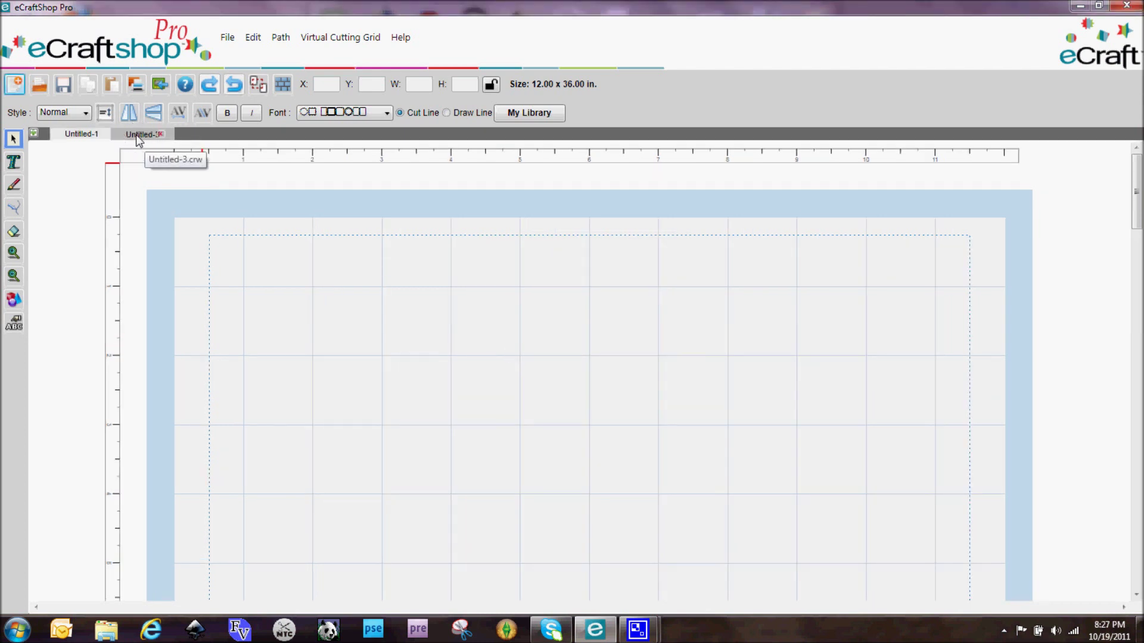
drag(1135, 200, 1136, 563)
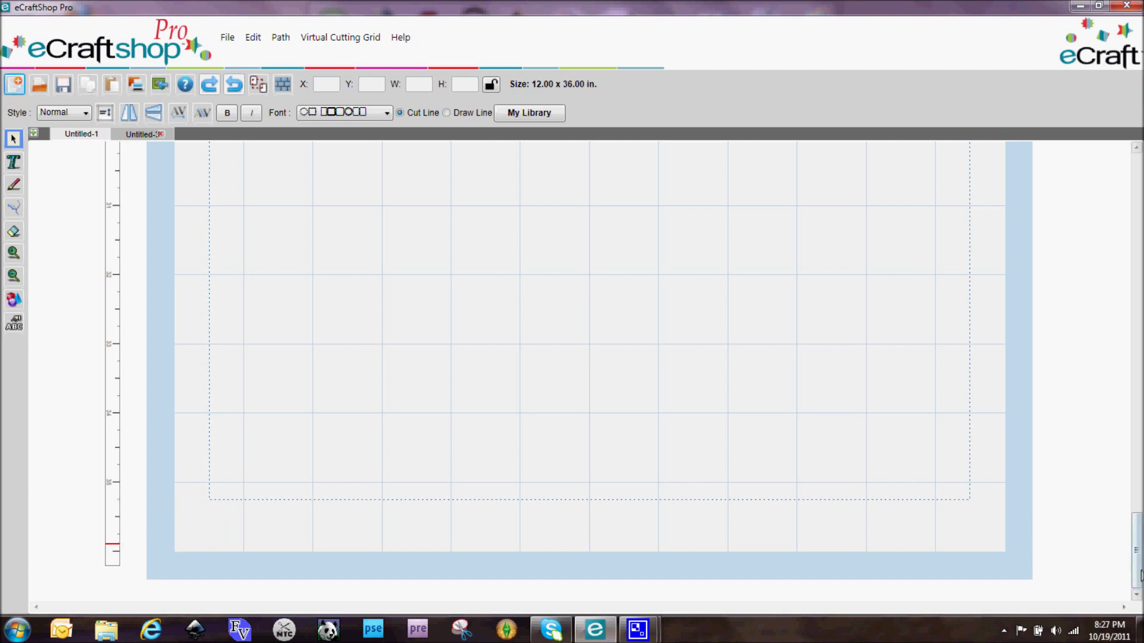
drag(1139, 540, 1139, 190)
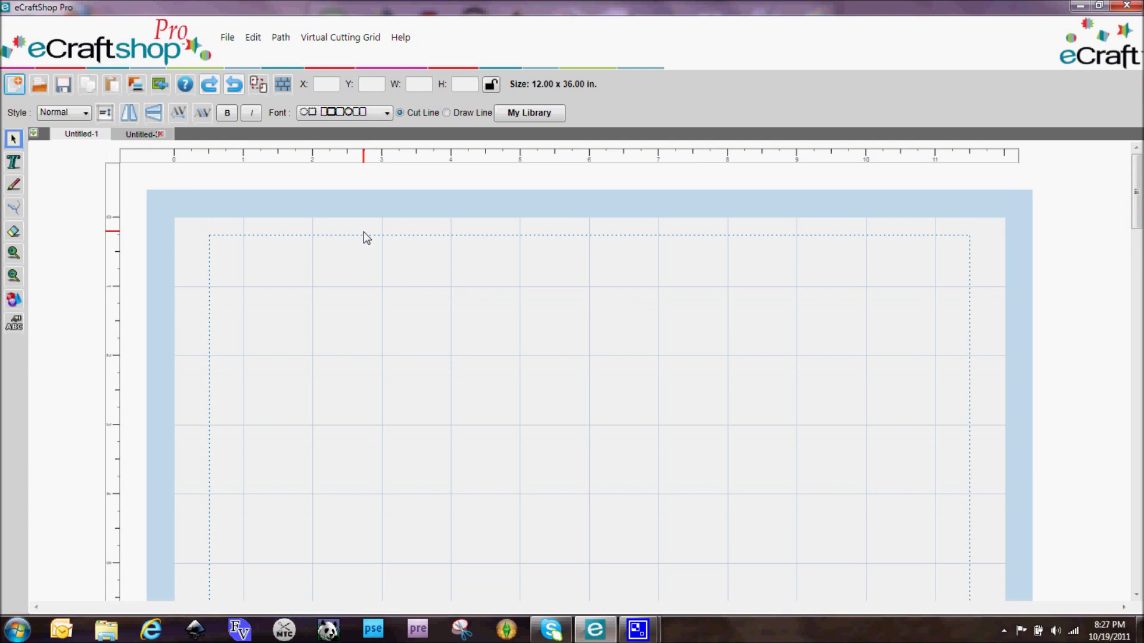
Step: Import Darth Vader1.svg from Famous Characters, nudge it near the mat's top-left, and copy it
click(159, 84)
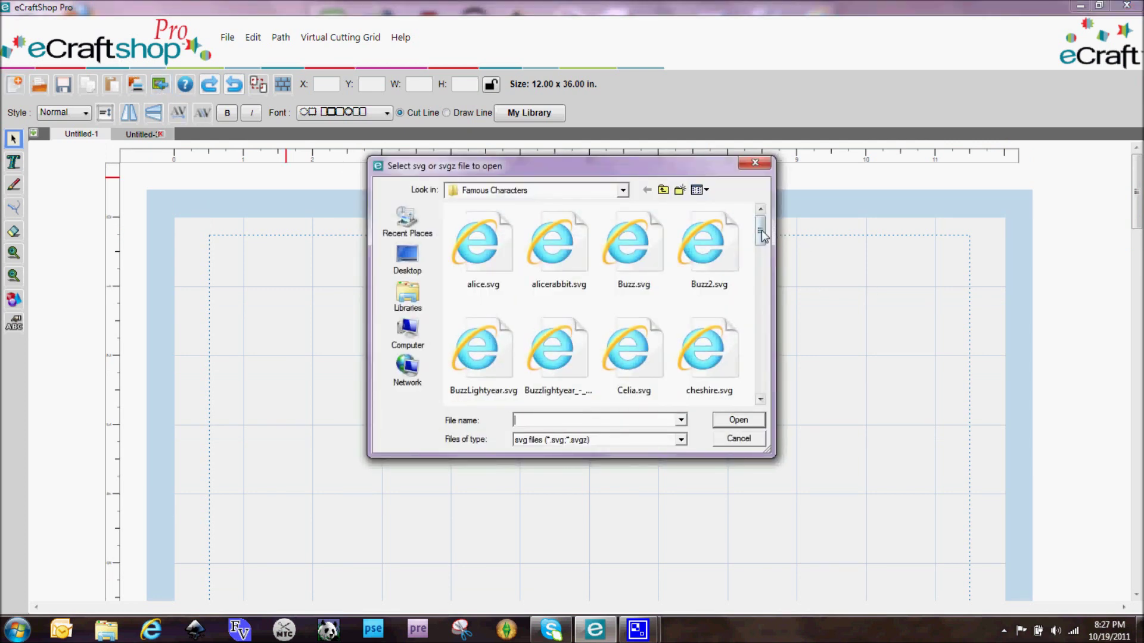
drag(761, 222, 769, 258)
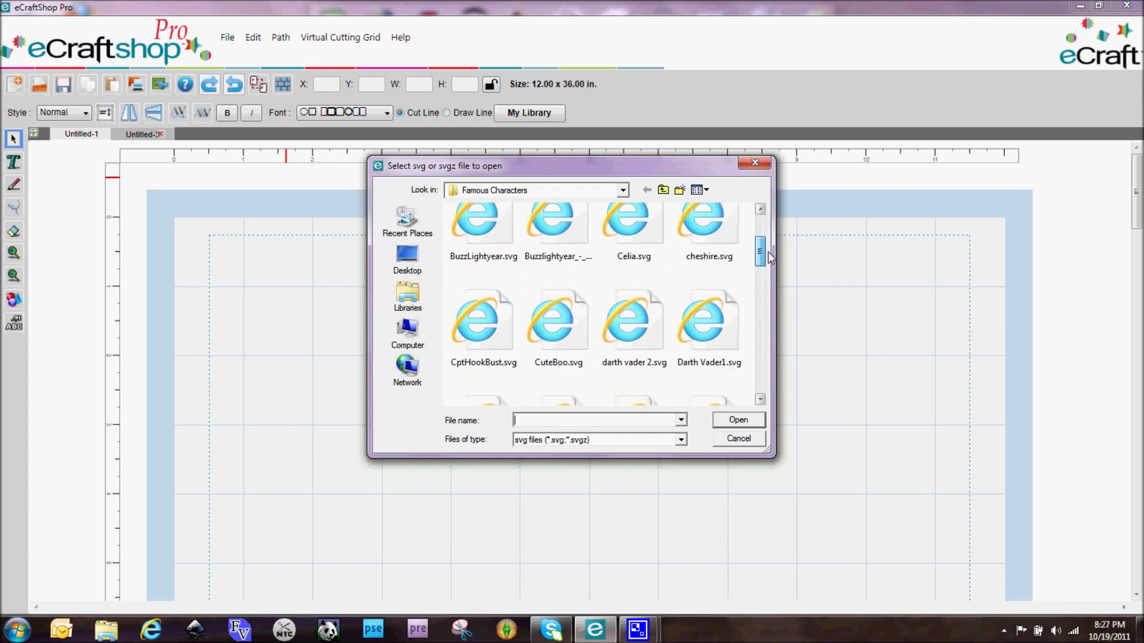
double_click(733, 315)
drag(331, 226, 343, 234)
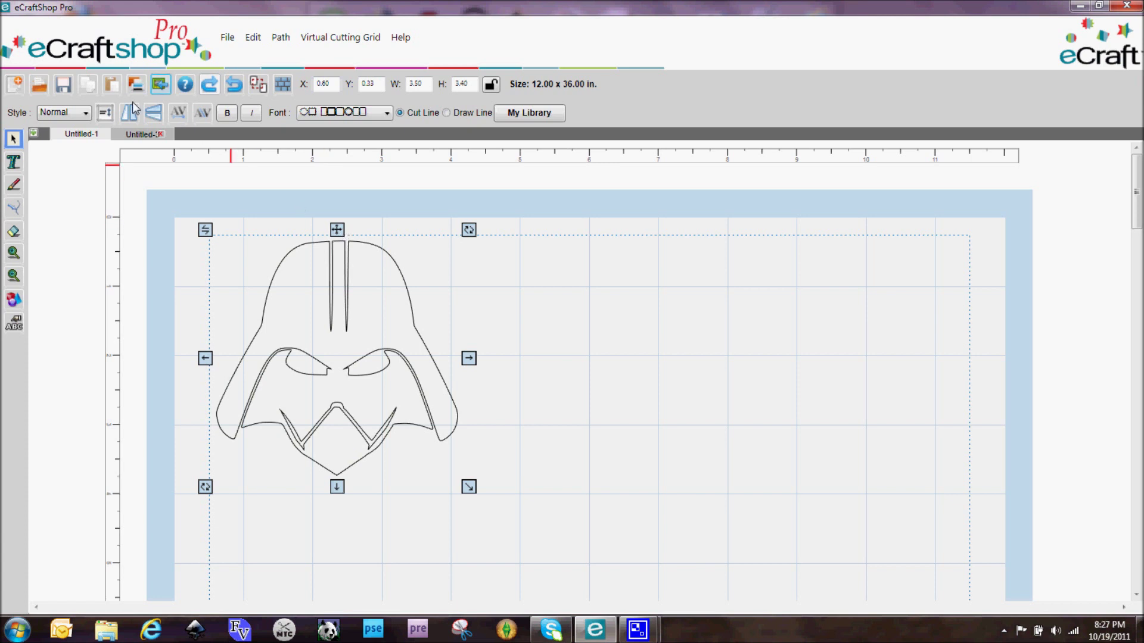
click(89, 84)
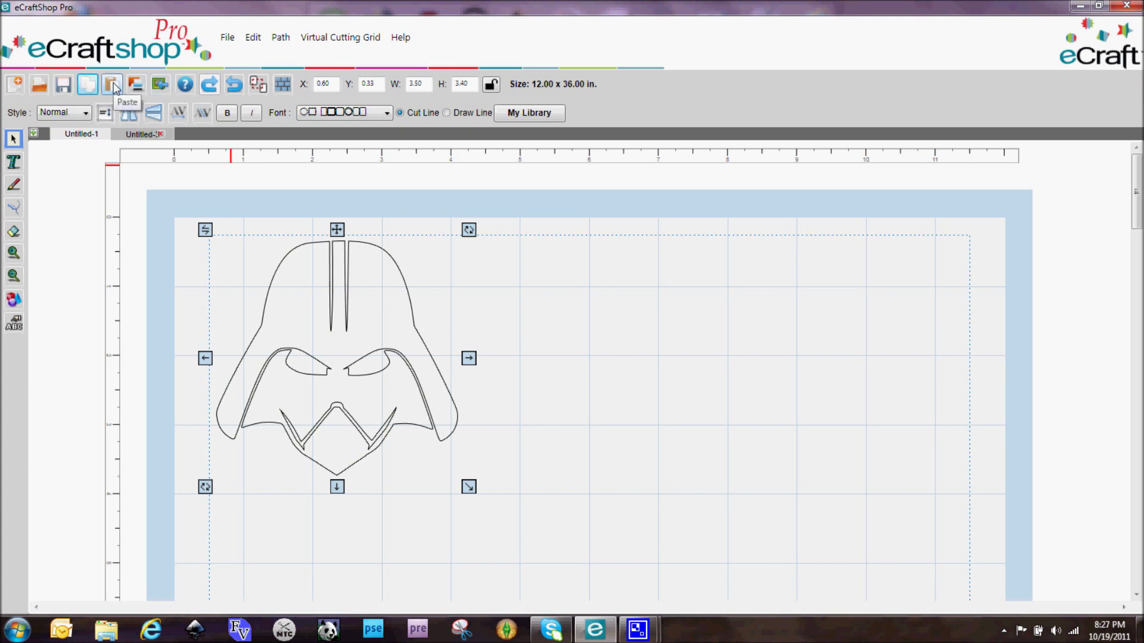
Step: Paste two more helmet copies and line them up to the right of the first
click(112, 84)
drag(336, 487, 587, 234)
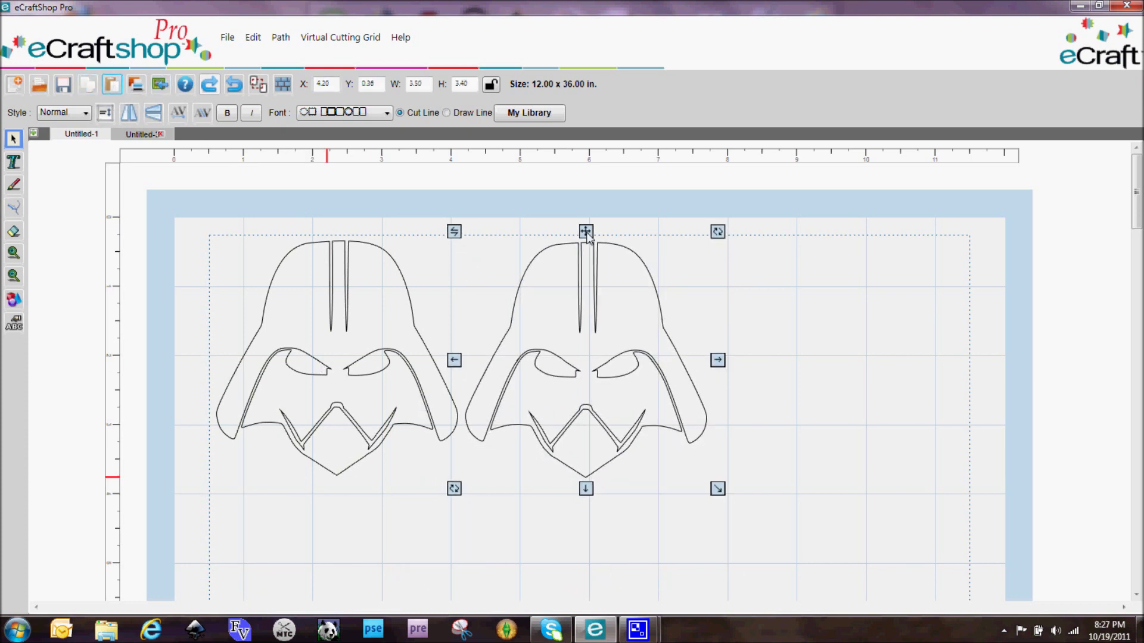
click(83, 84)
click(111, 84)
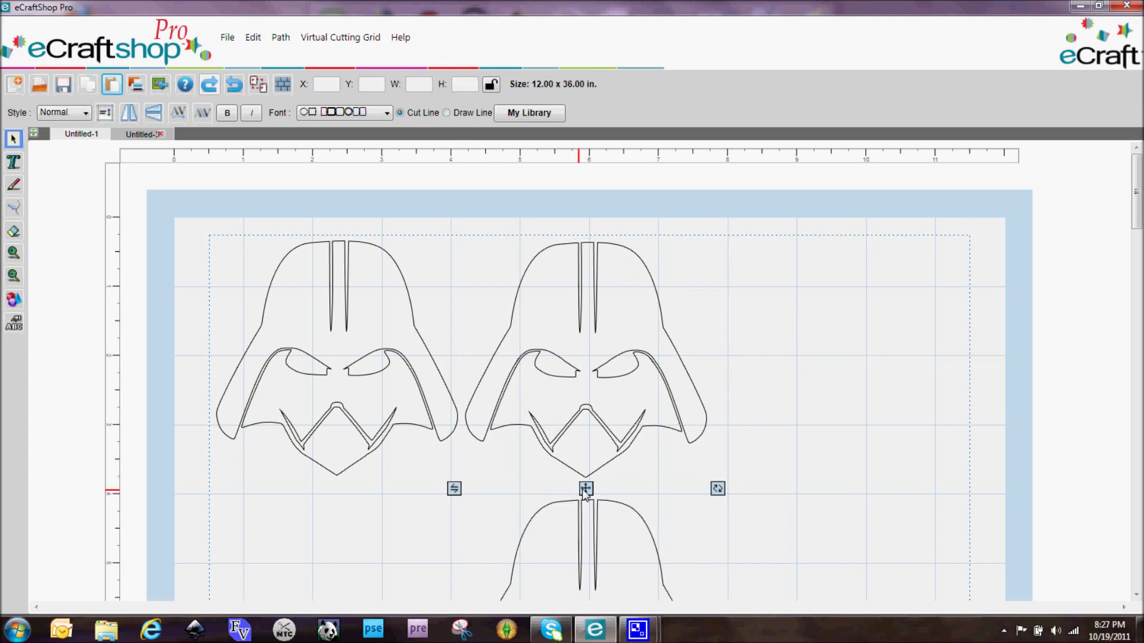
drag(586, 490, 836, 237)
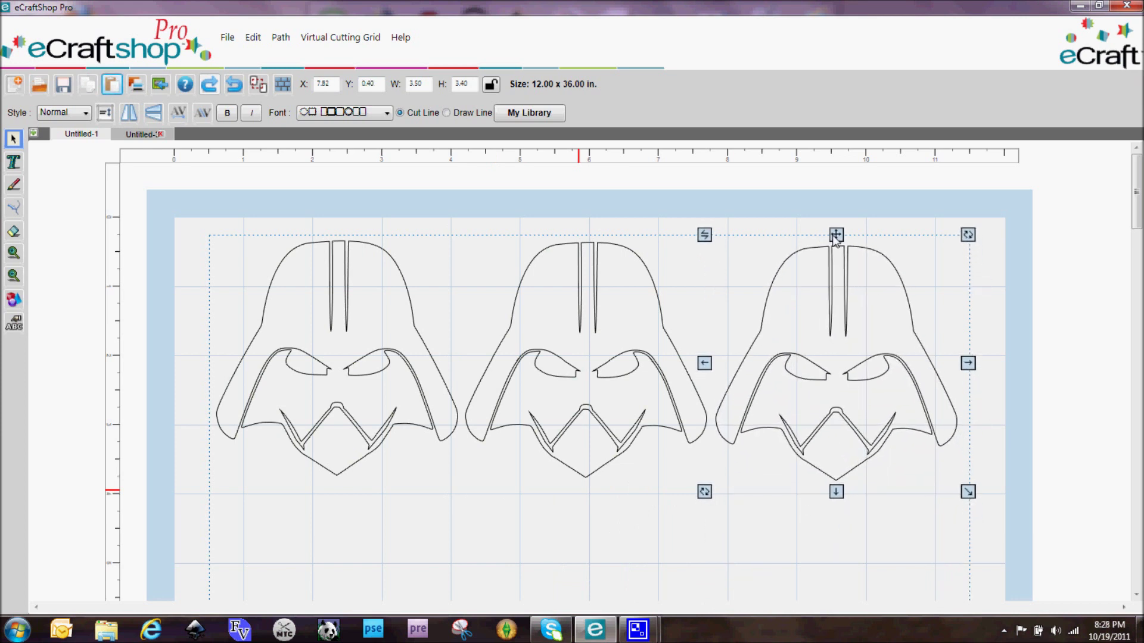
drag(836, 236, 836, 236)
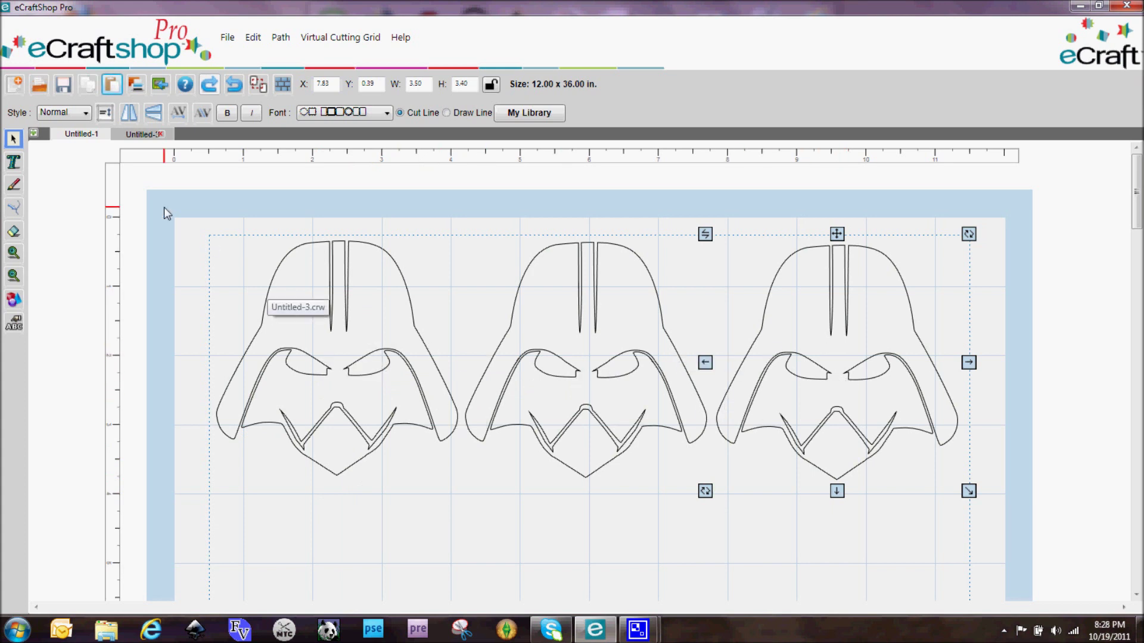
click(11, 140)
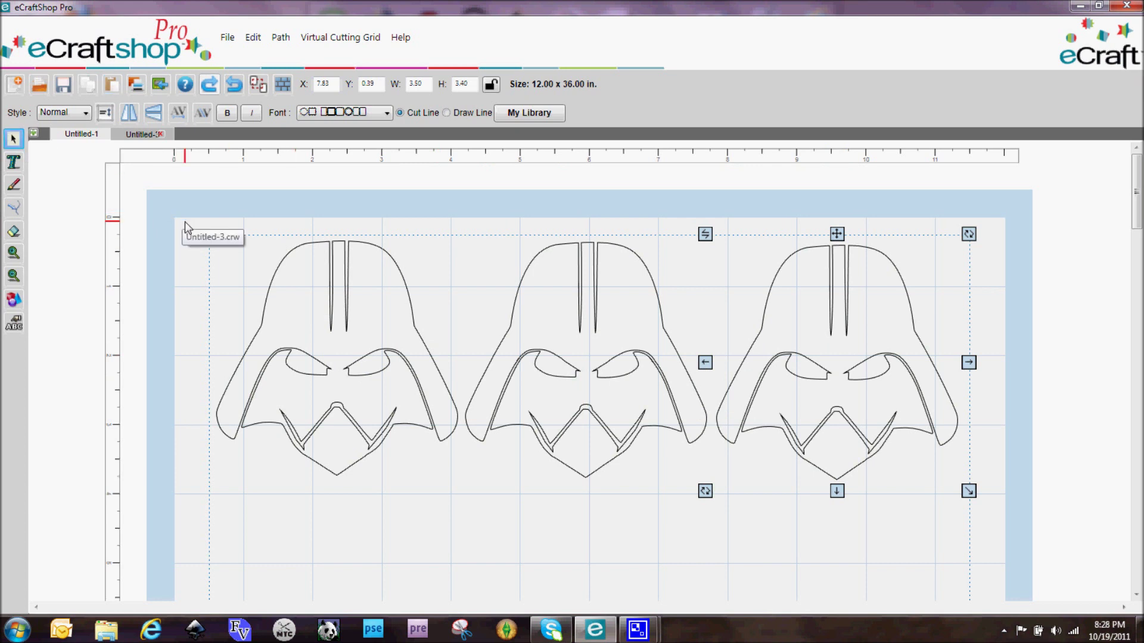
Step: Marquee-select the three helmets, union them with Path > Union, and copy the combined row
drag(185, 222, 985, 506)
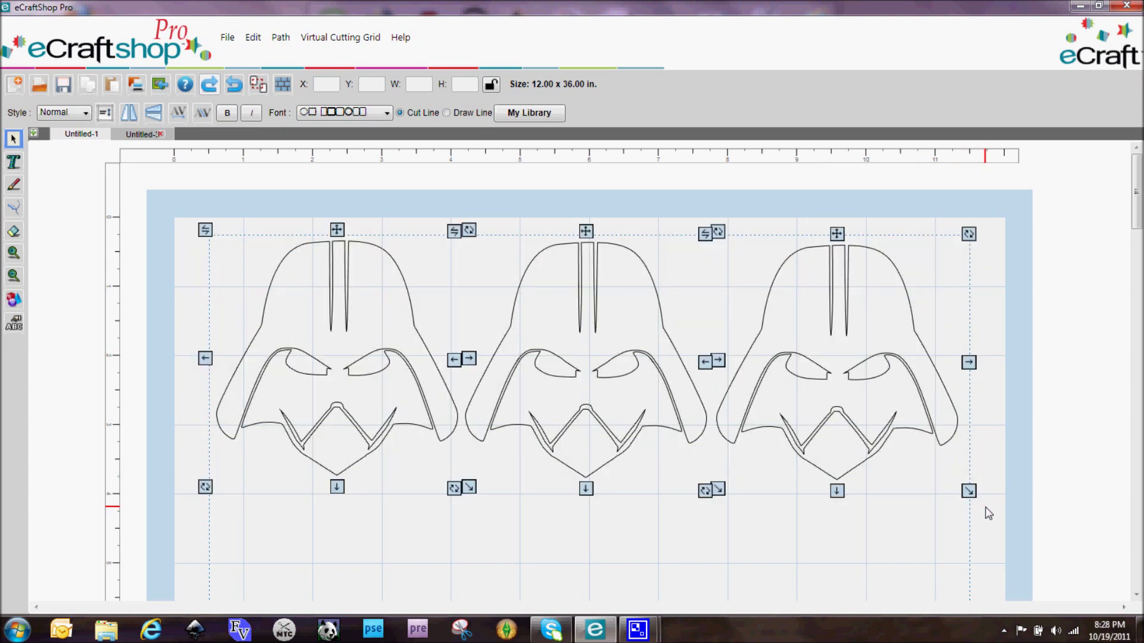
click(281, 37)
click(289, 56)
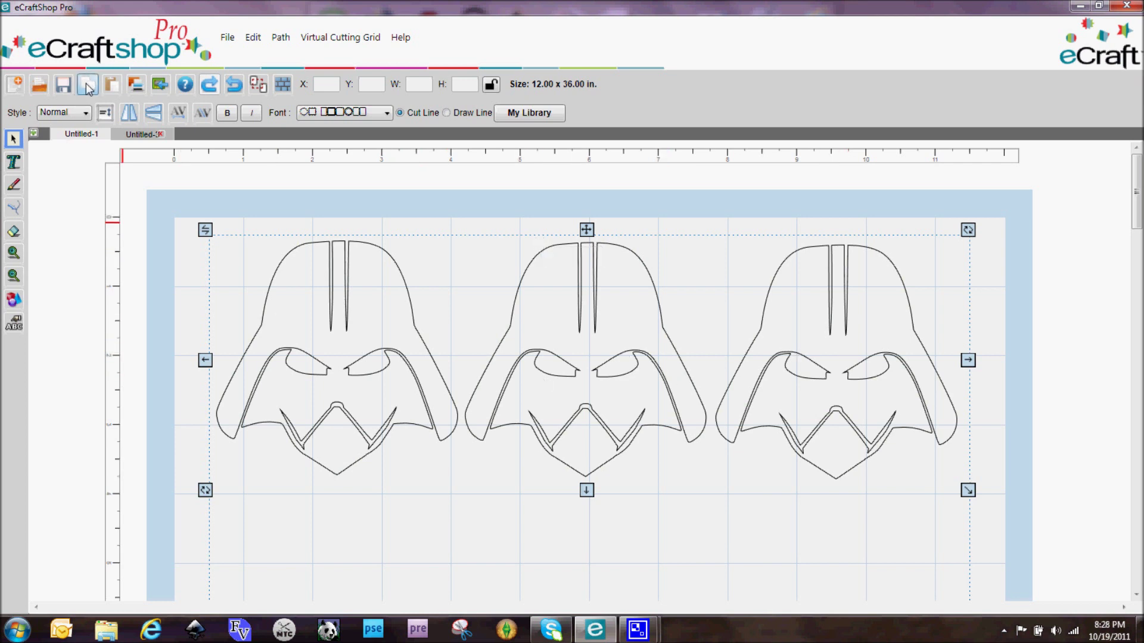
click(87, 86)
Step: Paste several copies of the helmet row, scrolling down so each stacks below the last
click(111, 84)
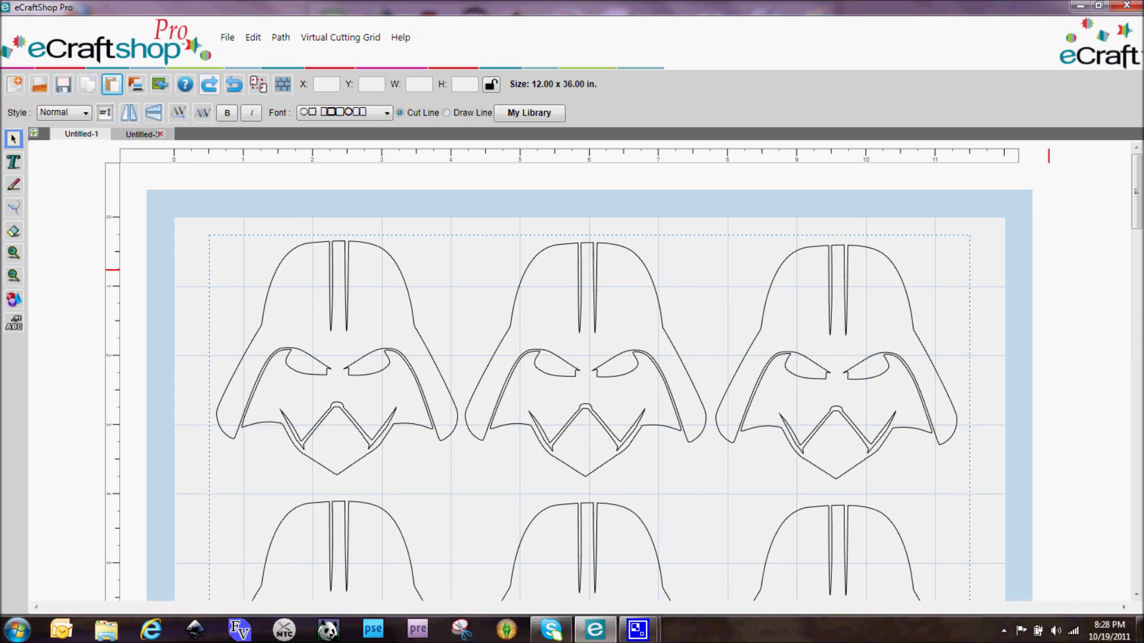
scroll(1001, 266, down, 8)
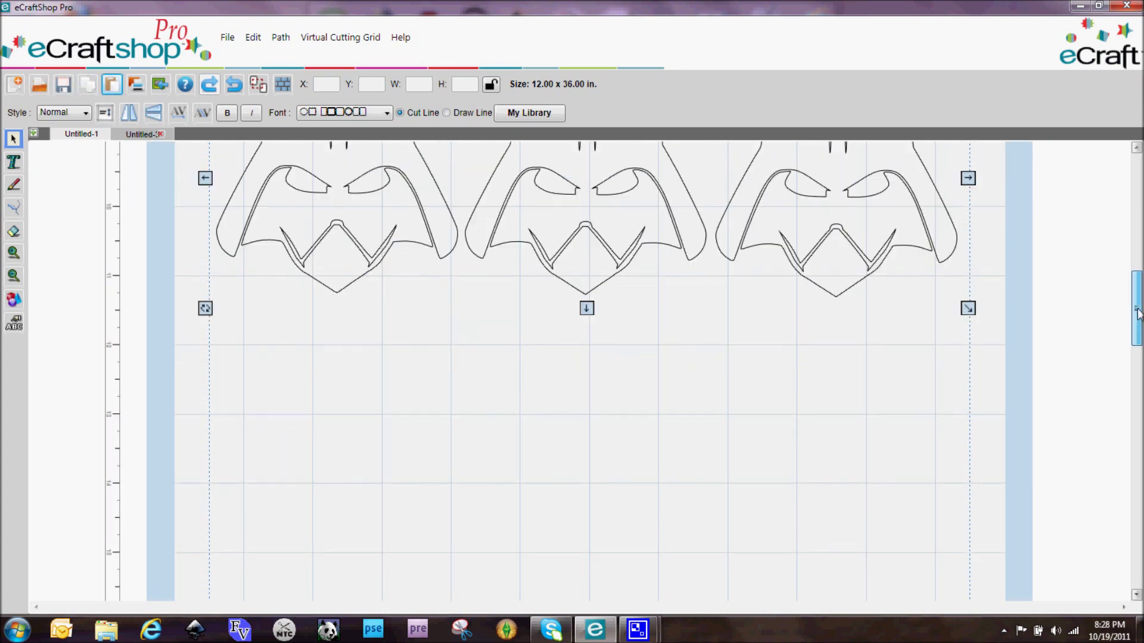
click(110, 87)
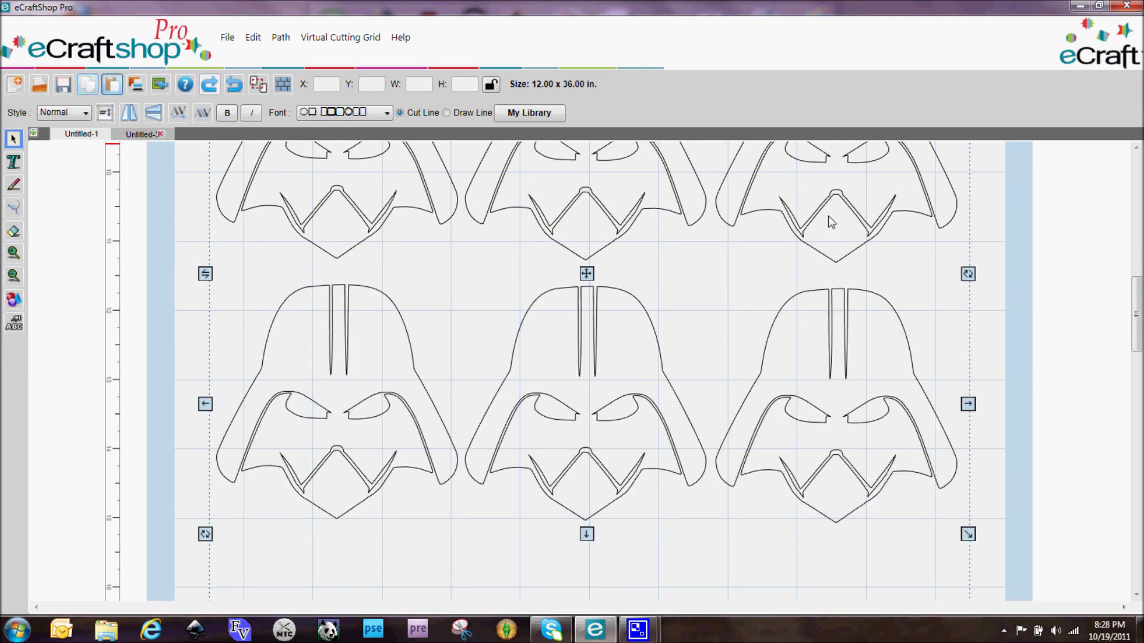
key(ctrl+v)
drag(1138, 331, 1137, 418)
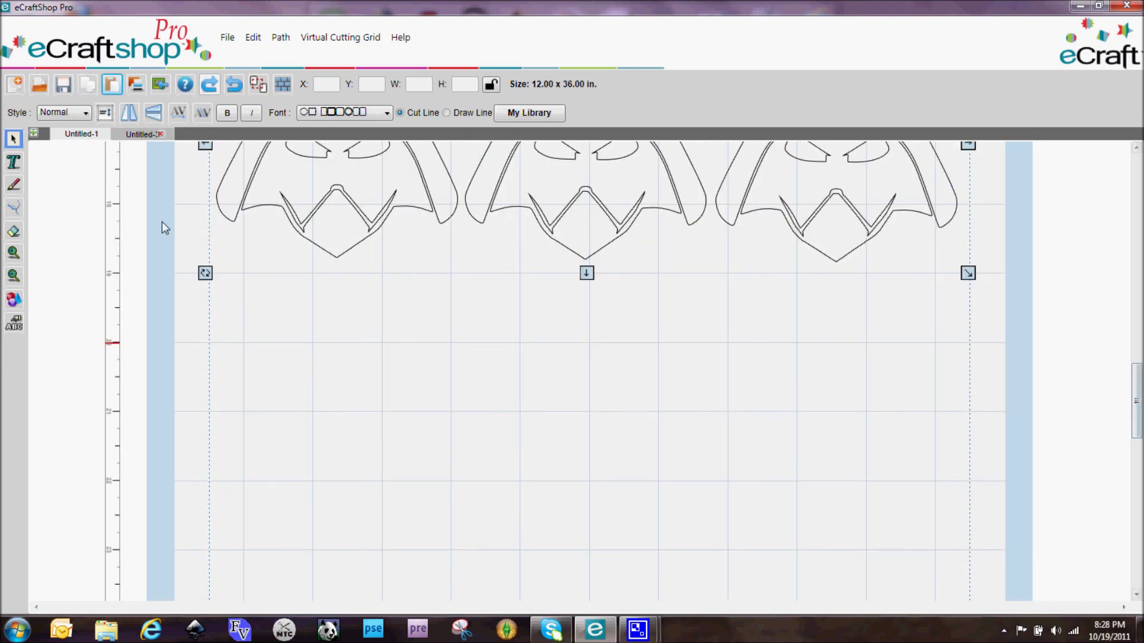
click(110, 87)
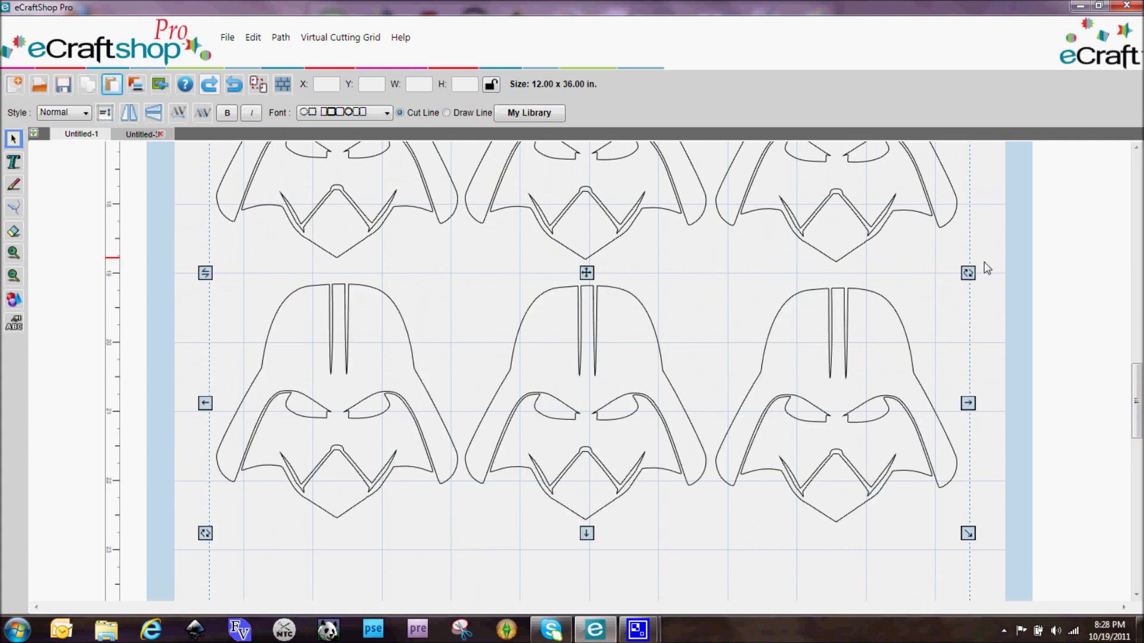
drag(1139, 399, 1138, 457)
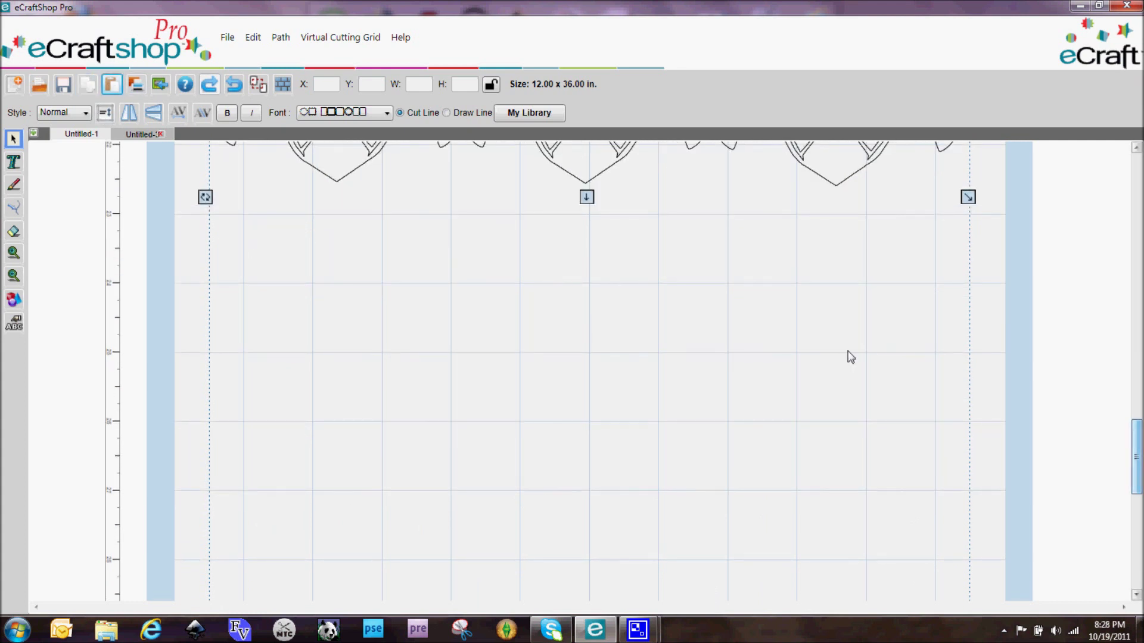
Step: Paste the remaining helmet rows down to the bottom edge of the 36-inch mat
click(112, 83)
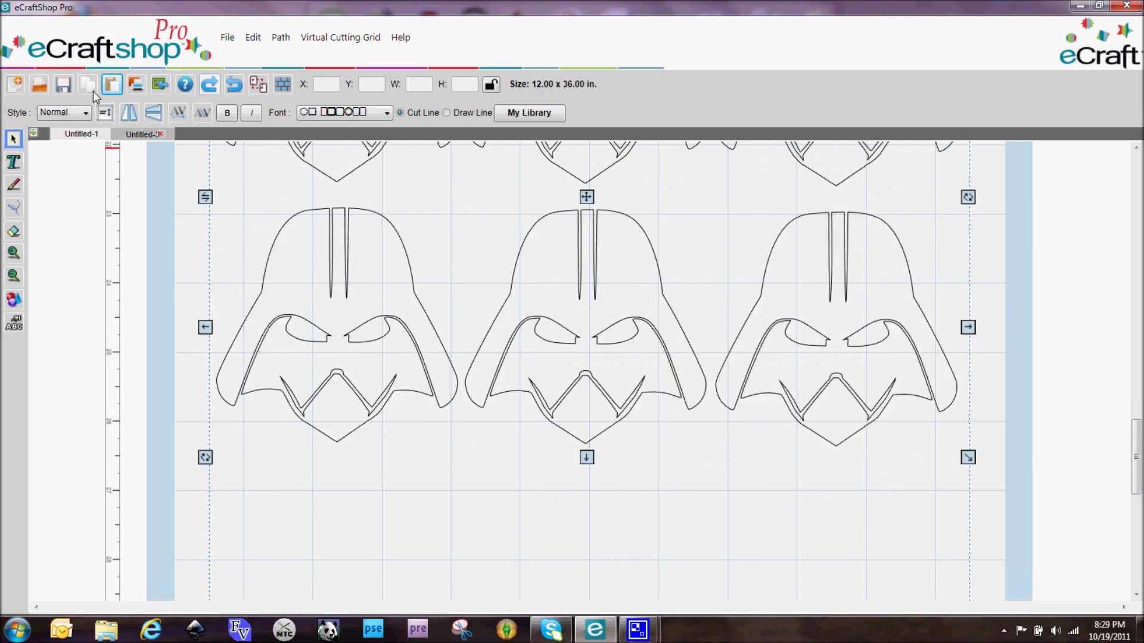
click(112, 87)
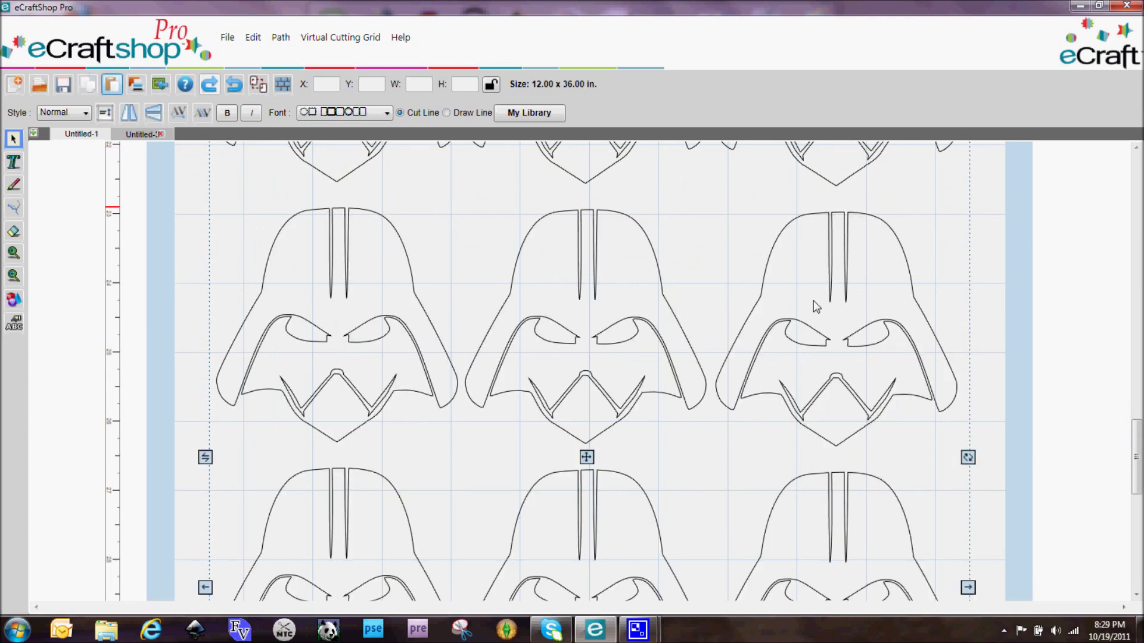
drag(1138, 435, 1139, 509)
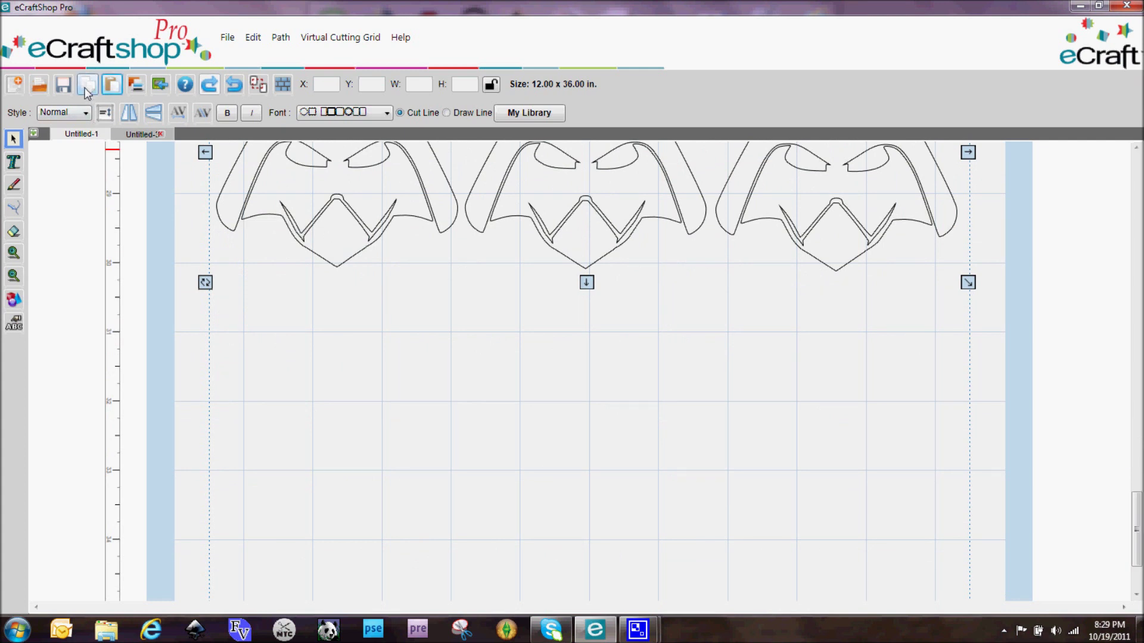
click(111, 86)
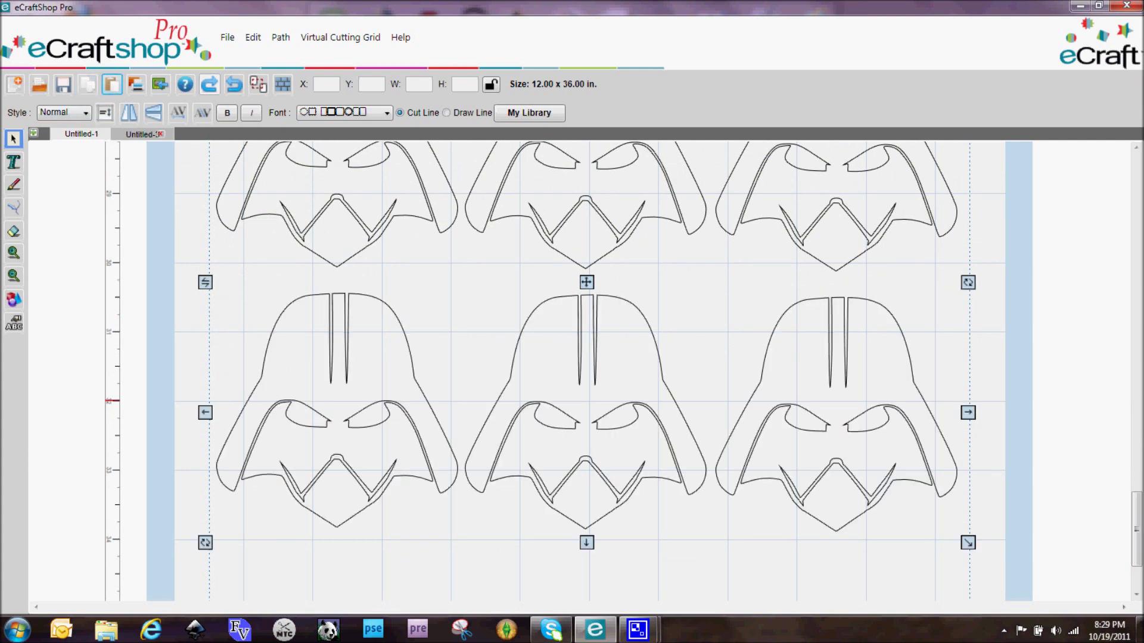
drag(1139, 515, 1140, 551)
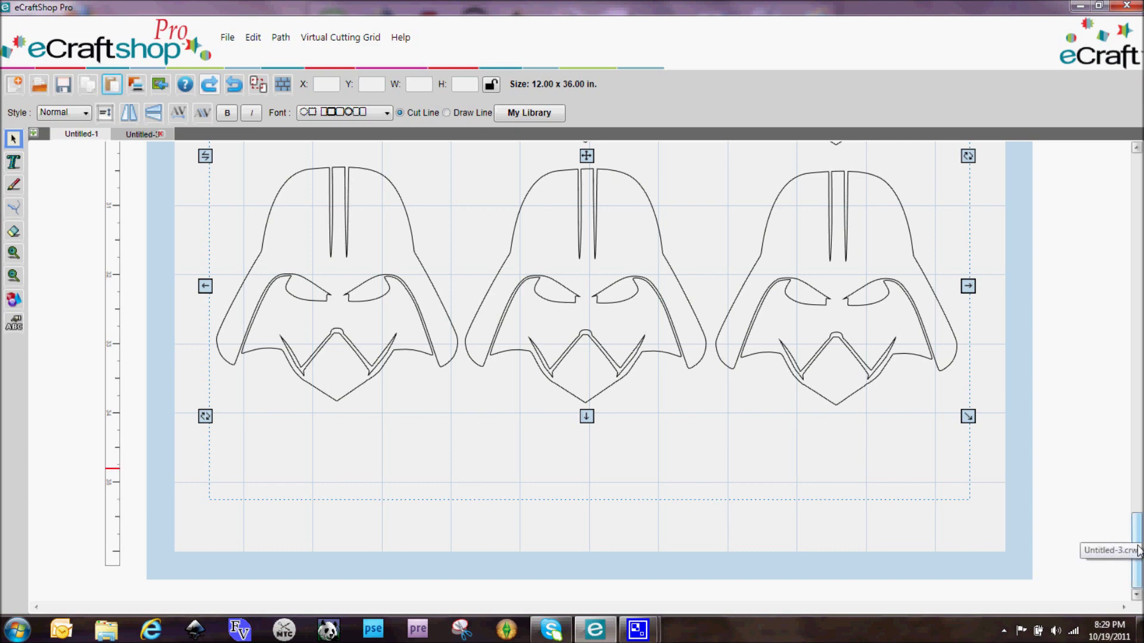
drag(1138, 556, 1139, 191)
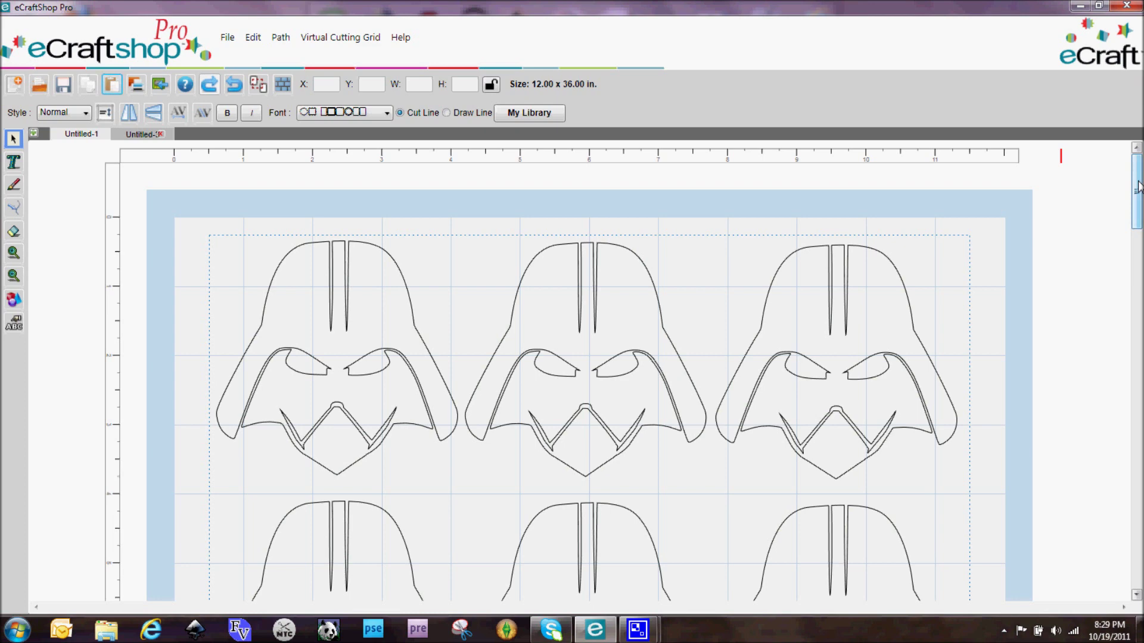
mouse_move(1138, 186)
mouse_down()
mouse_move(1138, 568)
mouse_move(1141, 174)
mouse_up()
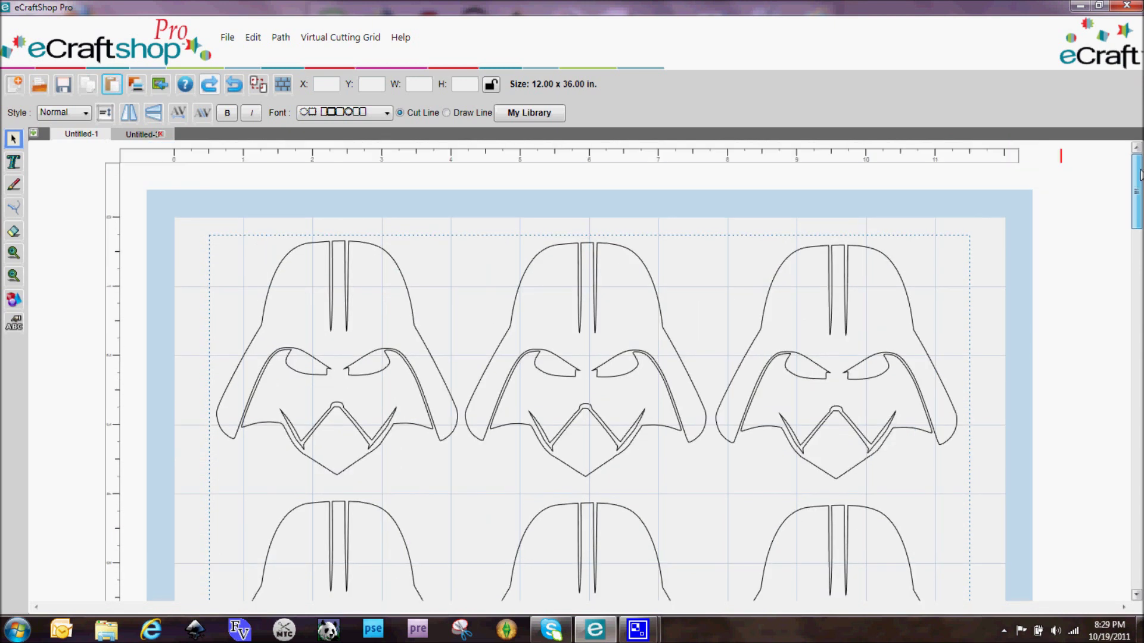